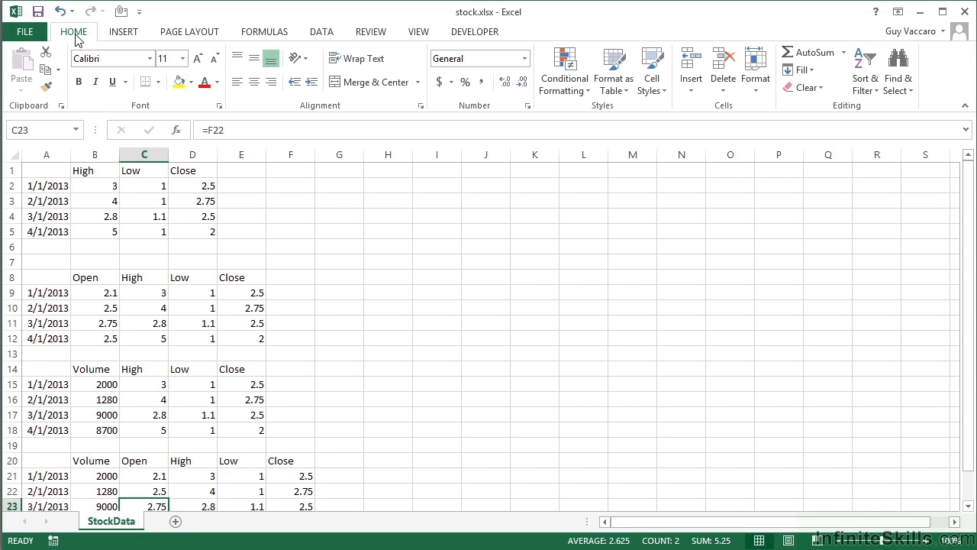
Step: Review the data blocks, checking the first date and the High, Low and Close values in row 2
{"action": "scroll", "coordinate": [190, 285], "scroll_direction": "down", "scroll_amount": 3}
{"action": "left_click", "coordinate": [164, 339]}
{"action": "scroll", "coordinate": [165, 338], "scroll_direction": "up", "scroll_amount": 3}
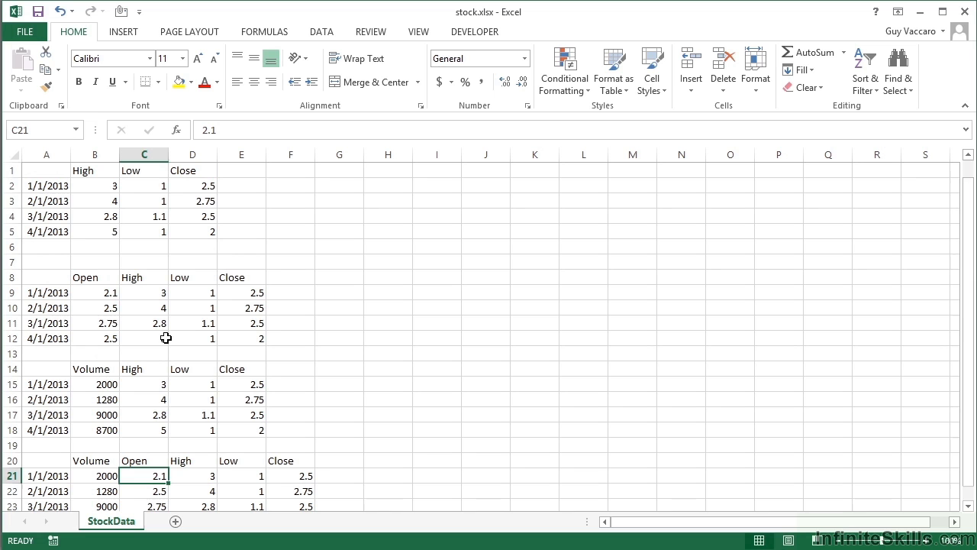
{"action": "left_click", "coordinate": [43, 185]}
{"action": "scroll", "coordinate": [48, 328], "scroll_direction": "down", "scroll_amount": 2}
{"action": "scroll", "coordinate": [48, 330], "scroll_direction": "down", "scroll_amount": 2}
{"action": "scroll", "coordinate": [58, 329], "scroll_direction": "up", "scroll_amount": 2}
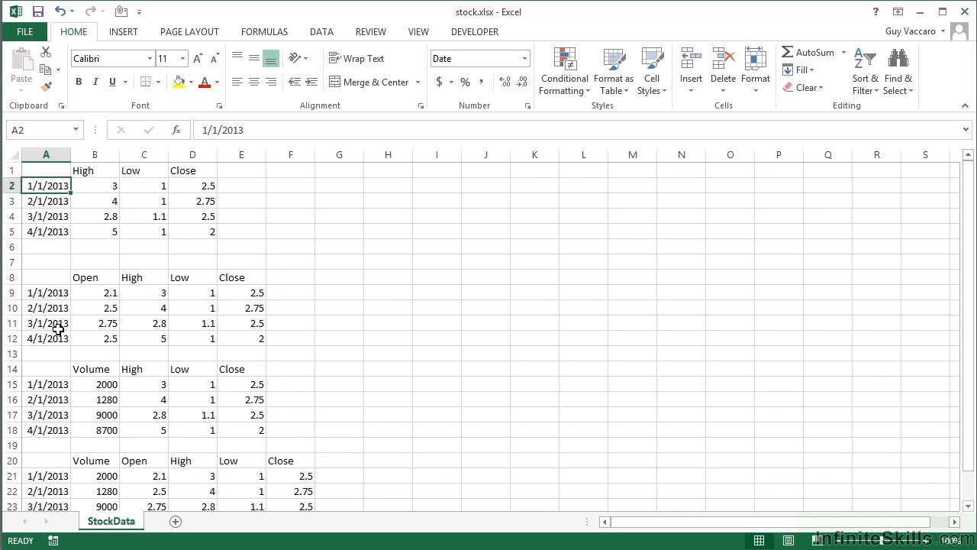
{"action": "left_click", "coordinate": [100, 185]}
{"action": "left_click", "coordinate": [139, 185]}
{"action": "left_click", "coordinate": [192, 185]}
Step: Insert a High-Low-Close stock chart from A1:D5 and move it beside the data
{"action": "left_click_drag", "start_coordinate": [62, 170], "coordinate": [184, 229]}
{"action": "left_click", "coordinate": [131, 34]}
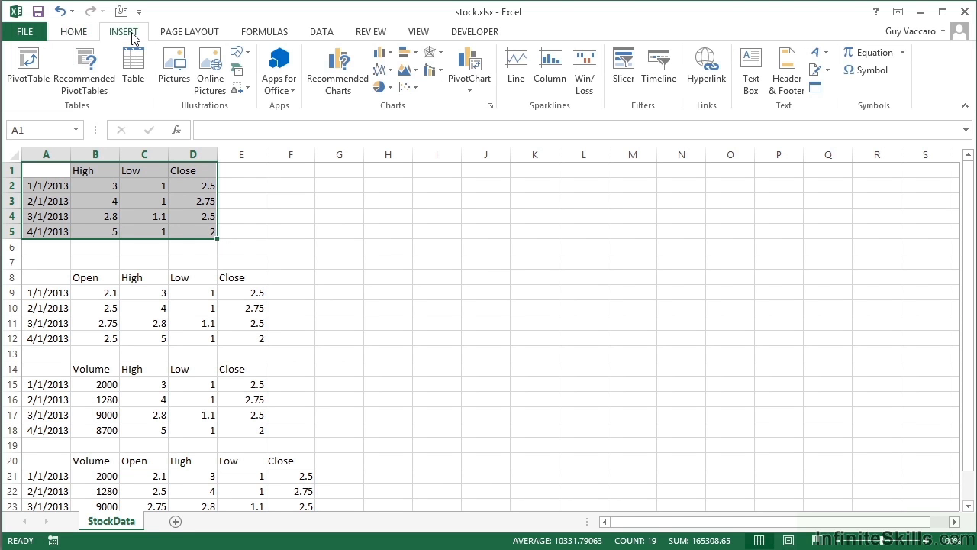
{"action": "left_click", "coordinate": [441, 55]}
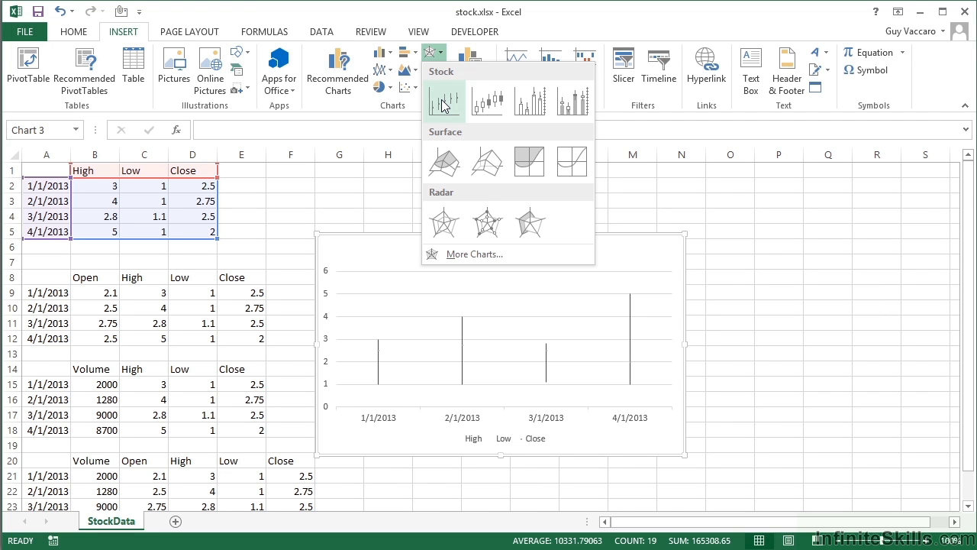
{"action": "left_click", "coordinate": [443, 105]}
{"action": "left_click_drag", "start_coordinate": [562, 268], "coordinate": [615, 209]}
Step: Expand the Chart Styles gallery for the High-Low-Close chart
{"action": "left_click", "coordinate": [676, 84]}
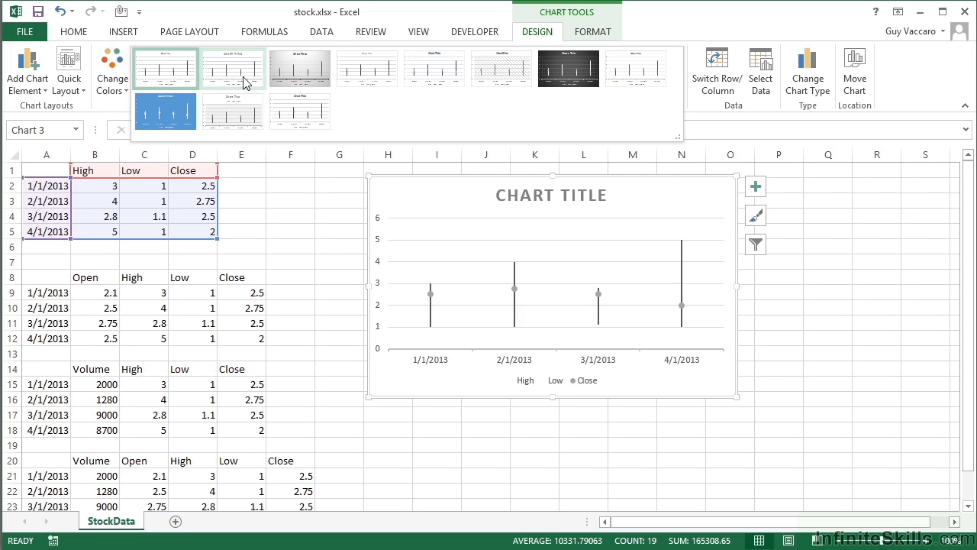
Step: Apply Style 9 with green Color 4, shrink the chart and move it to the sheet's right side
{"action": "left_click", "coordinate": [158, 112]}
{"action": "left_click", "coordinate": [125, 88]}
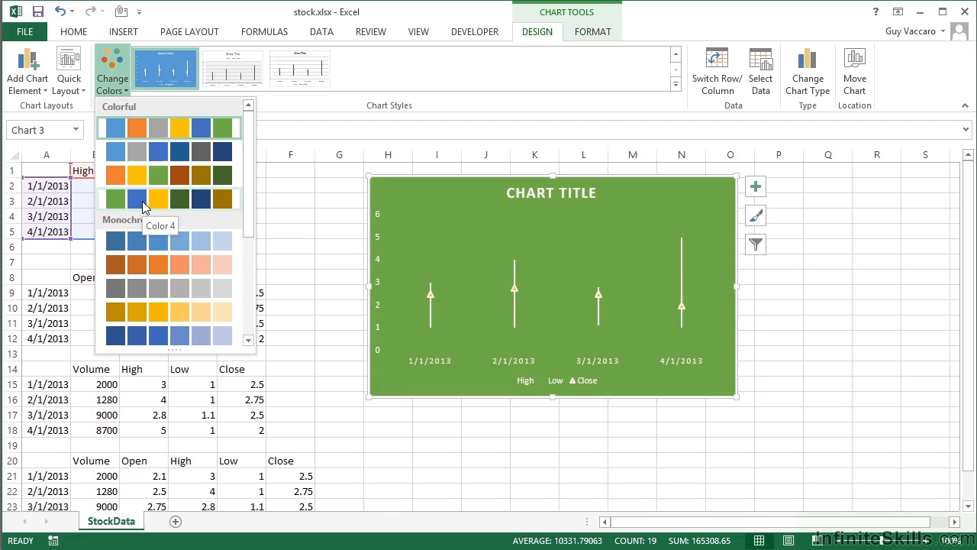
{"action": "left_click", "coordinate": [142, 201]}
{"action": "left_click_drag", "start_coordinate": [370, 397], "coordinate": [472, 330]}
{"action": "left_click_drag", "start_coordinate": [693, 191], "coordinate": [905, 182]}
Step: Change the 4/1/2013 row to High 8, Low 1.5 and Close 2.6
{"action": "left_click", "coordinate": [103, 230]}
{"action": "type", "text": "8"}
{"action": "left_click", "coordinate": [152, 230]}
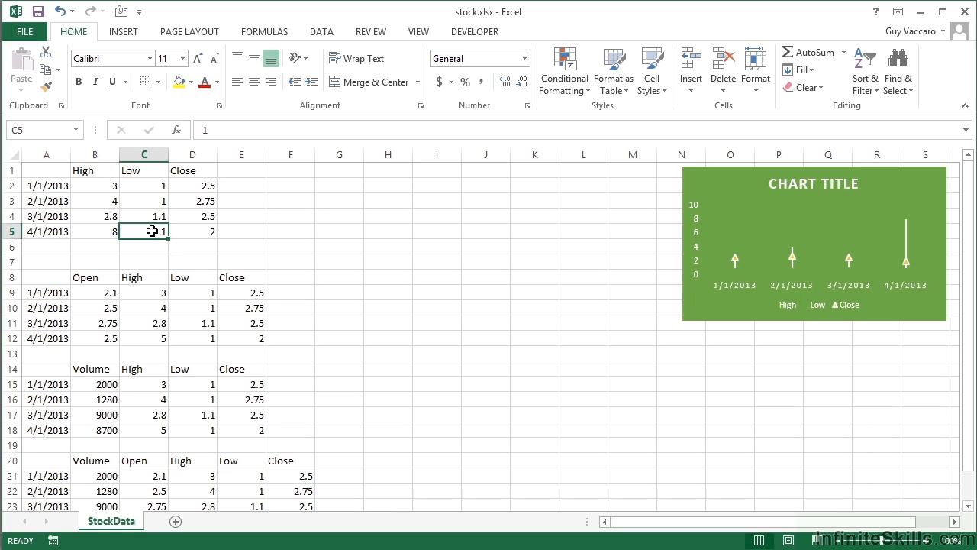
{"action": "type", "text": "1.5"}
{"action": "key", "text": "Tab"}
{"action": "type", "text": "2.6"}
{"action": "key", "text": "Return"}
{"action": "key", "text": "Left"}
{"action": "key", "text": "Left"}
{"action": "key", "text": "Up"}
{"action": "key", "text": "Up"}
{"action": "key", "text": "Up"}
{"action": "key", "text": "Up"}
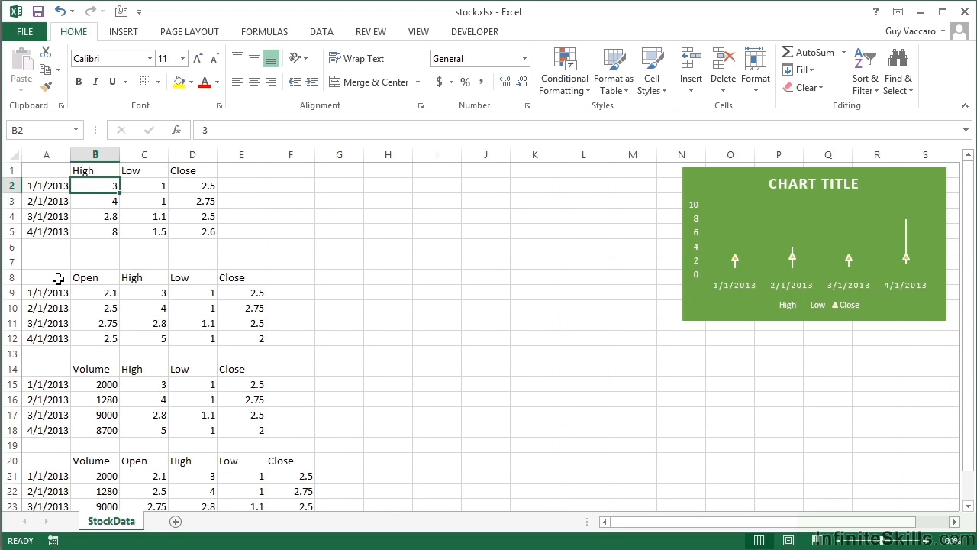
Step: Select A8:E12 and insert an Open-High-Low-Close stock chart from it
{"action": "left_click", "coordinate": [58, 279]}
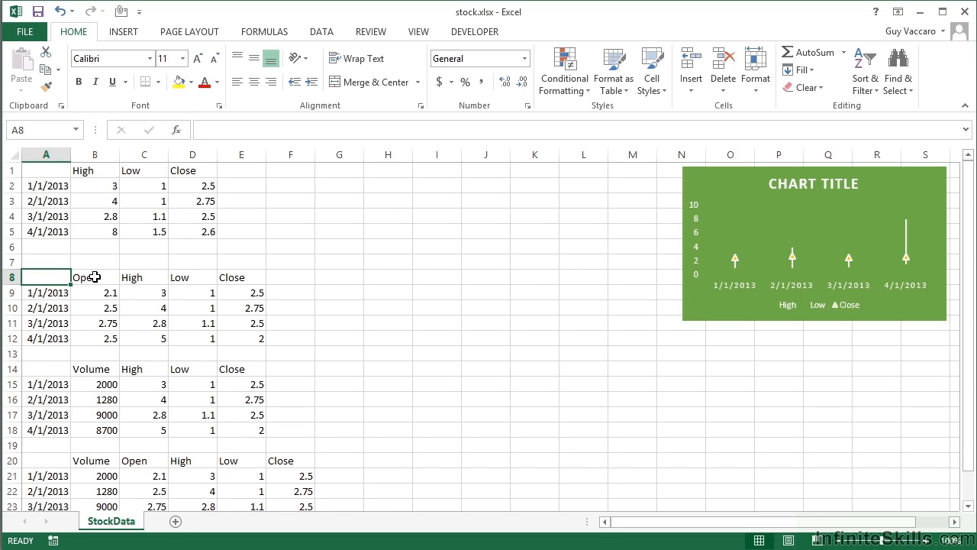
{"action": "left_click_drag", "start_coordinate": [50, 279], "coordinate": [234, 331]}
{"action": "left_click", "coordinate": [128, 34]}
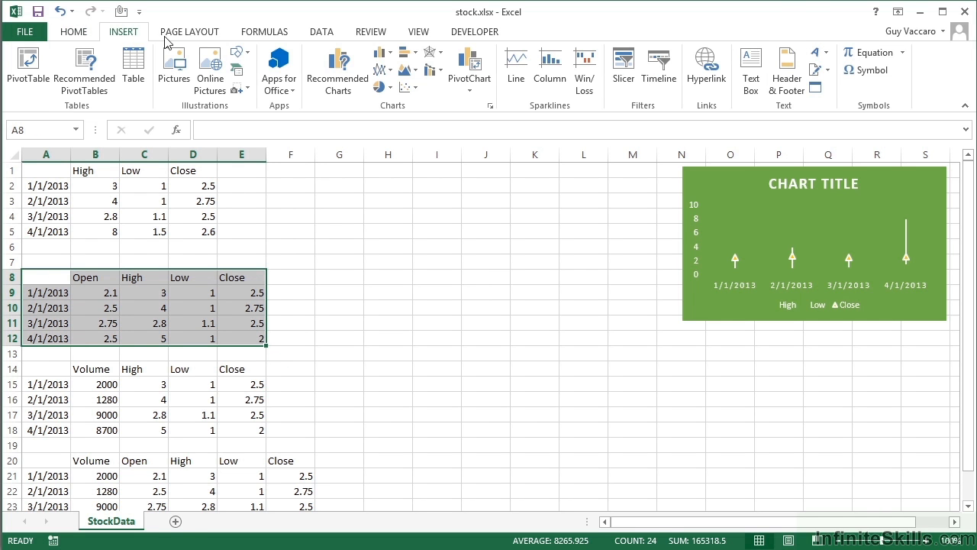
{"action": "left_click", "coordinate": [429, 52]}
{"action": "left_click", "coordinate": [490, 105]}
Step: Switch rows and columns so the candlestick chart plots the four dates along its axis
{"action": "left_click", "coordinate": [721, 83]}
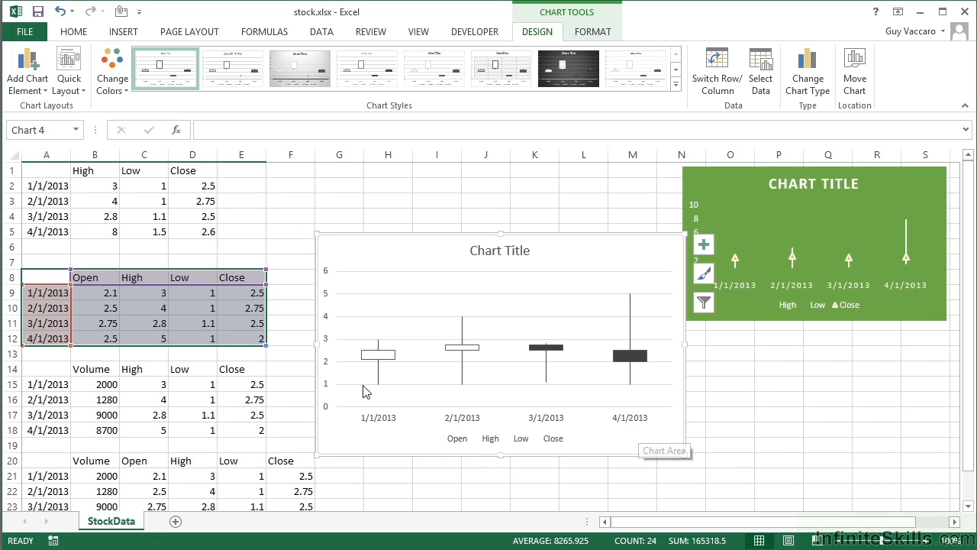
{"action": "mouse_move", "coordinate": [378, 393]}
{"action": "mouse_move", "coordinate": [379, 356]}
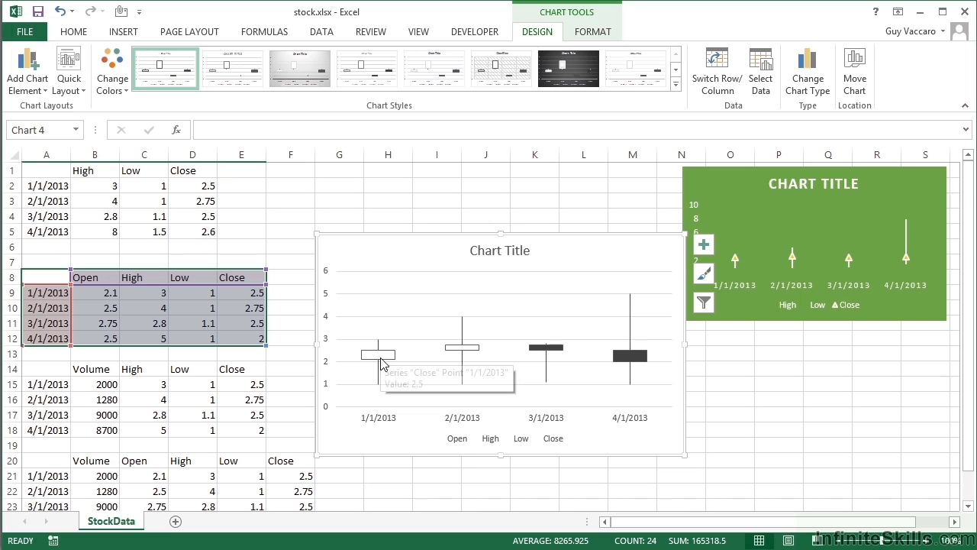
Step: Give the candlestick chart a solid-background style and an orange colour scheme
{"action": "left_click", "coordinate": [676, 84]}
{"action": "left_click", "coordinate": [173, 124]}
{"action": "left_click", "coordinate": [113, 80]}
{"action": "left_click", "coordinate": [111, 182]}
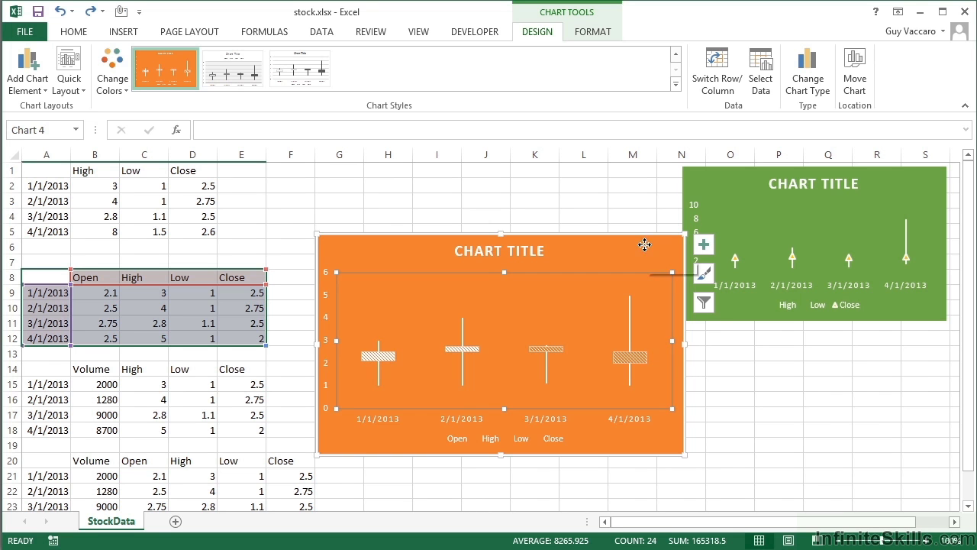
Step: Place the orange chart directly below the green chart and resize it to fit
{"action": "left_click_drag", "start_coordinate": [646, 245], "coordinate": [908, 336]}
{"action": "left_click_drag", "start_coordinate": [613, 340], "coordinate": [723, 407]}
{"action": "left_click_drag", "start_coordinate": [920, 414], "coordinate": [921, 343]}
{"action": "left_click_drag", "start_coordinate": [683, 476], "coordinate": [682, 477]}
Step: Title the green chart HIGH LOW CLOSE and the orange chart OPEN HIGH LOW CLOSE
{"action": "left_click", "coordinate": [823, 183]}
{"action": "triple_click", "coordinate": [821, 183]}
{"action": "type", "text": "HIGH LOW CLOSE"}
{"action": "left_click", "coordinate": [853, 340]}
{"action": "triple_click", "coordinate": [780, 336]}
{"action": "type", "text": "OPEN HIGH LOW CLOSE"}
Step: Insert a Volume-High-Low-Close chart from A14:E18 and switch rows/columns so dates form the axis
{"action": "left_click", "coordinate": [60, 371]}
{"action": "mouse_move", "coordinate": [53, 371]}
{"action": "left_mouse_down"}
{"action": "mouse_move", "coordinate": [142, 375]}
{"action": "mouse_move", "coordinate": [248, 434]}
{"action": "left_mouse_up"}
{"action": "left_click", "coordinate": [130, 34]}
{"action": "left_click", "coordinate": [432, 52]}
{"action": "left_click", "coordinate": [535, 104]}
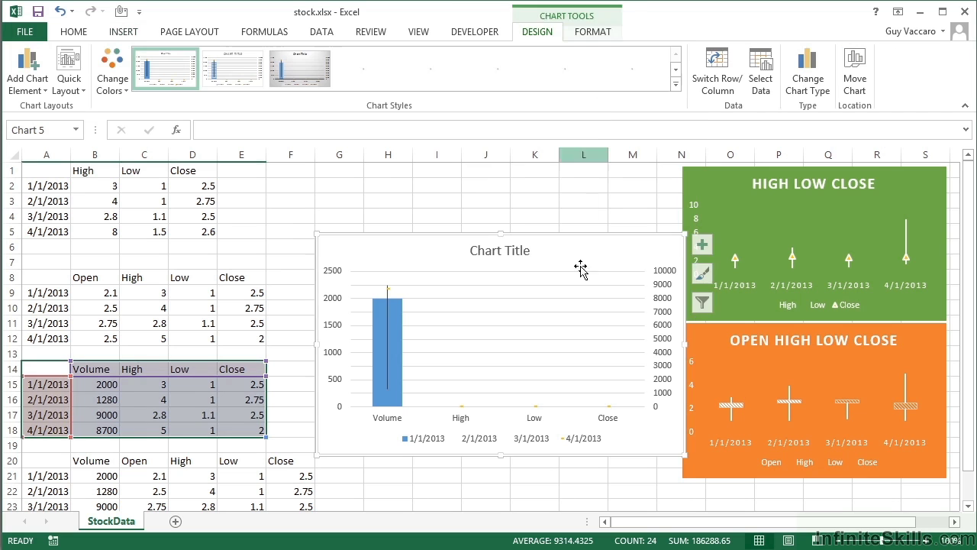
{"action": "left_click", "coordinate": [723, 74]}
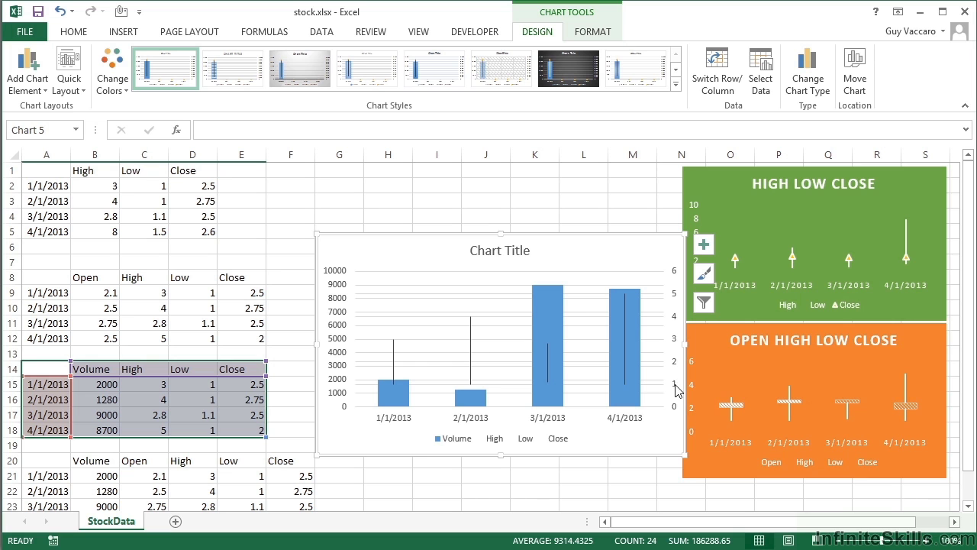
Step: Apply the dark style and size the volume chart left of the green chart
{"action": "left_click", "coordinate": [579, 69]}
{"action": "left_click_drag", "start_coordinate": [415, 257], "coordinate": [422, 186]}
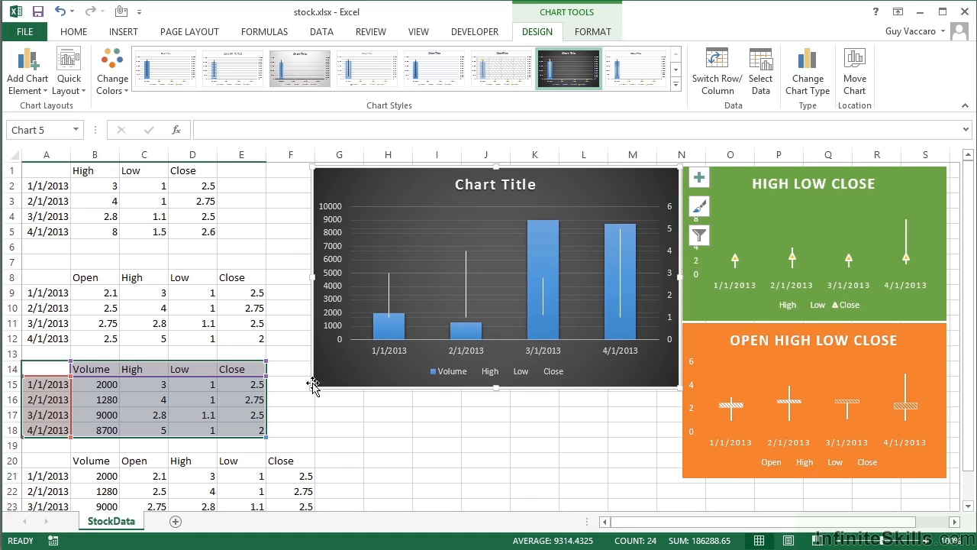
{"action": "left_click_drag", "start_coordinate": [313, 386], "coordinate": [399, 321]}
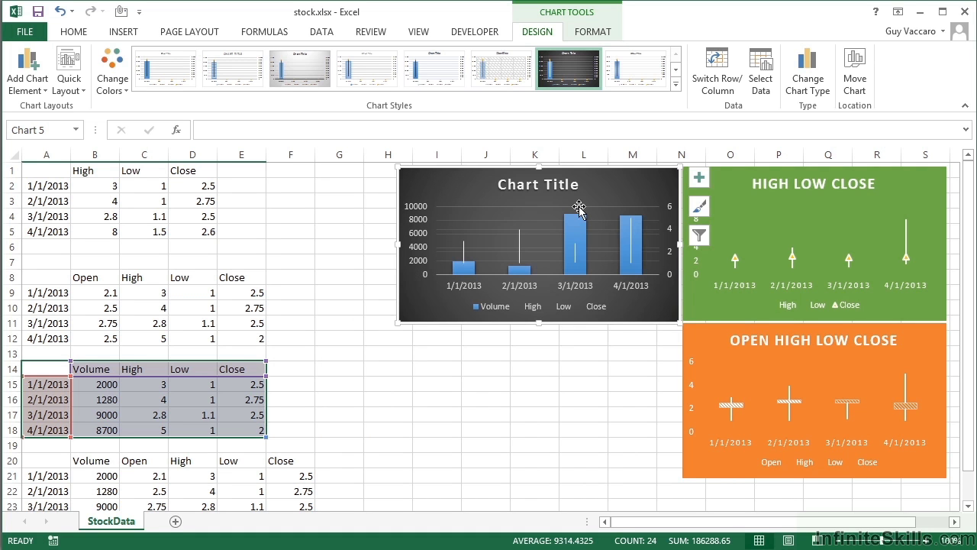
Step: Replace the volume chart's title with VOLUME HIGH LOW CLOSE
{"action": "left_click", "coordinate": [578, 186]}
{"action": "left_click", "coordinate": [579, 186]}
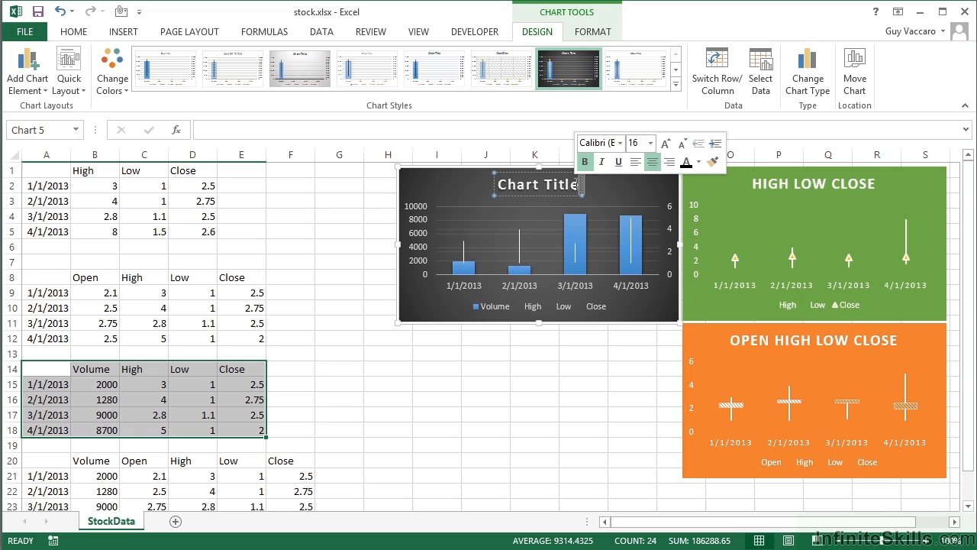
{"action": "left_click_drag", "start_coordinate": [497, 185], "coordinate": [581, 186]}
{"action": "type", "text": "VOLUME HIGH LOW CLOSE"}
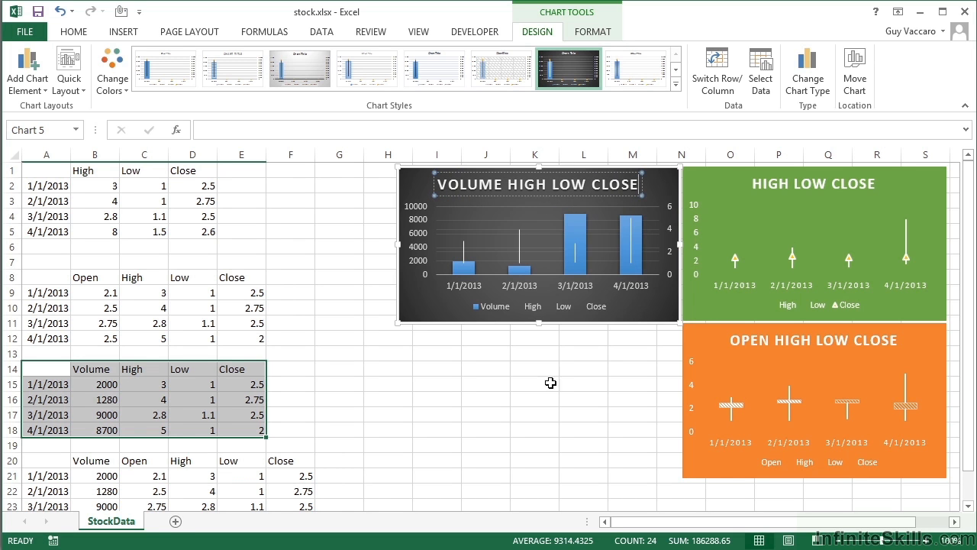
Step: Select the volume-open data in A20:F24 and bring up the Insert tab's stock chart types
{"action": "left_click", "coordinate": [91, 462]}
{"action": "scroll", "coordinate": [90, 458], "scroll_direction": "down", "scroll_amount": 1}
{"action": "left_click_drag", "start_coordinate": [60, 413], "coordinate": [283, 475]}
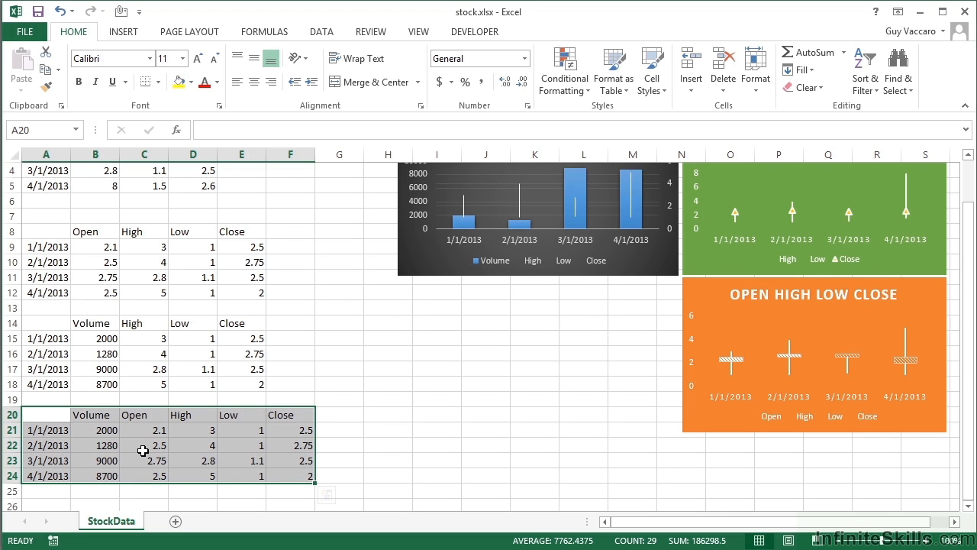
{"action": "left_click", "coordinate": [136, 29]}
{"action": "left_click", "coordinate": [430, 52]}
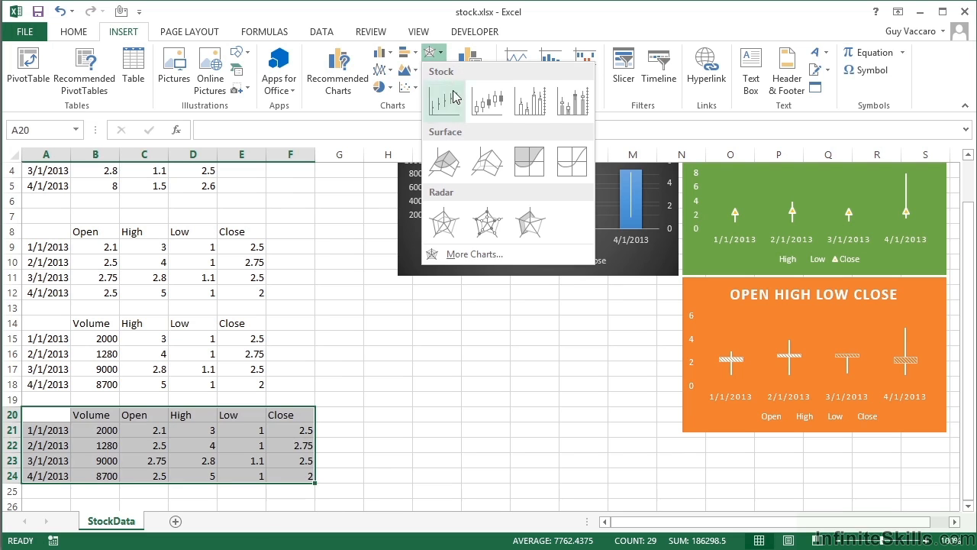
Step: Insert a stock chart from A20:F24, switch rows and columns, and change it to Volume-Open-High-Low-Close
{"action": "left_click", "coordinate": [533, 111]}
{"action": "left_click", "coordinate": [722, 72]}
{"action": "left_click", "coordinate": [817, 78]}
{"action": "left_click", "coordinate": [620, 112]}
{"action": "left_click", "coordinate": [738, 481]}
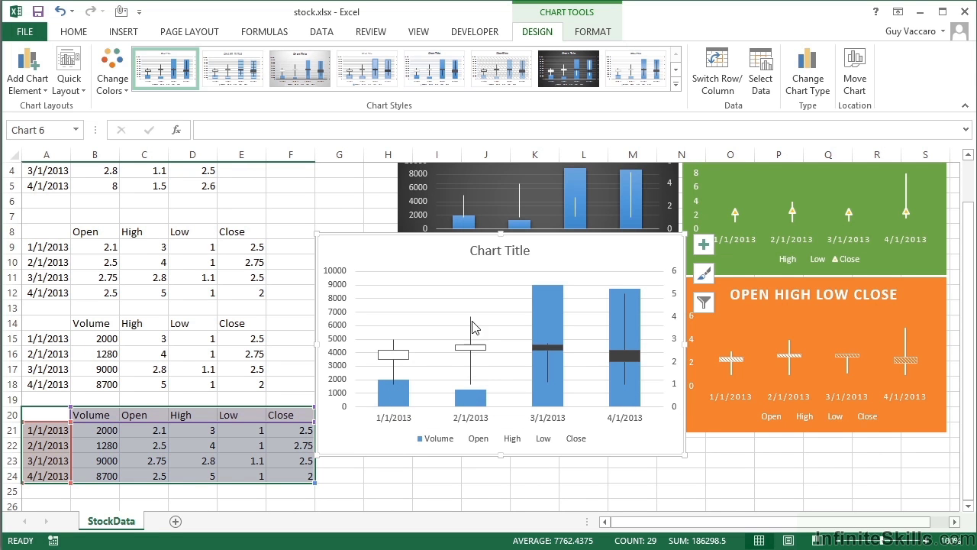
{"action": "mouse_move", "coordinate": [558, 393]}
{"action": "mouse_move", "coordinate": [397, 360]}
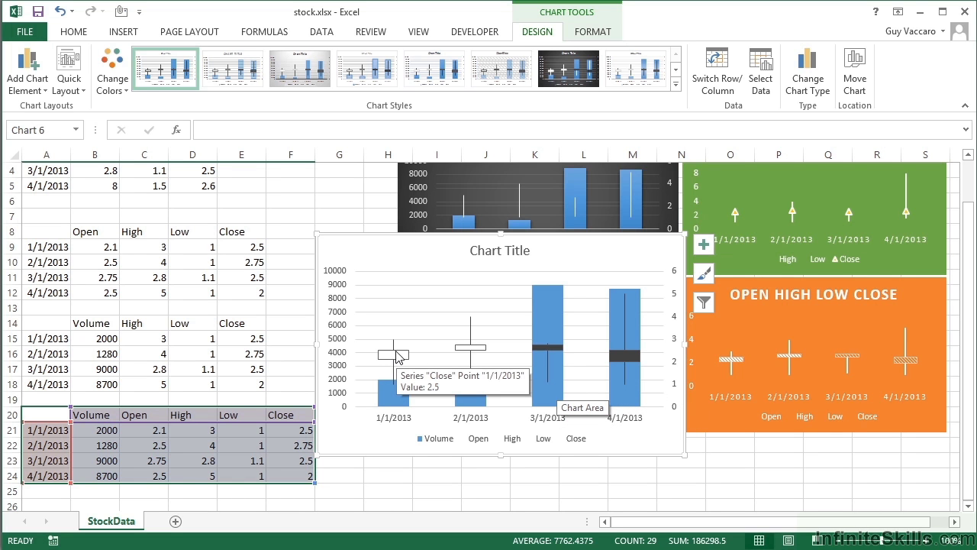
Step: Apply the blue chart style and a new colour scheme to the volume-open chart
{"action": "left_click", "coordinate": [676, 86]}
{"action": "left_click", "coordinate": [165, 111]}
{"action": "left_click", "coordinate": [112, 73]}
{"action": "left_click", "coordinate": [140, 336]}
Step: Shrink the blue chart and position it under the dark chart in the grid
{"action": "left_click_drag", "start_coordinate": [317, 234], "coordinate": [370, 290]}
{"action": "left_click_drag", "start_coordinate": [614, 317], "coordinate": [609, 306]}
{"action": "left_click_drag", "start_coordinate": [364, 277], "coordinate": [396, 287]}
{"action": "left_click_drag", "start_coordinate": [439, 317], "coordinate": [445, 297]}
{"action": "scroll", "coordinate": [323, 274], "scroll_direction": "up", "scroll_amount": 1}
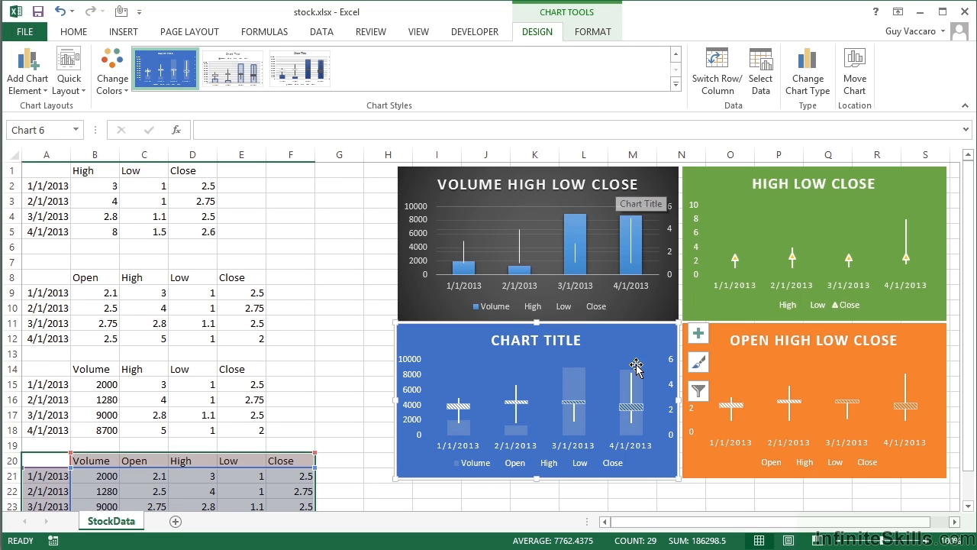
Step: Replace the blue chart's title text with 'ALL STOCK TRACKING'
{"action": "left_click", "coordinate": [578, 341]}
{"action": "left_click_drag", "start_coordinate": [577, 342], "coordinate": [500, 341]}
{"action": "type", "text": "ALL STOCK TRACKING"}
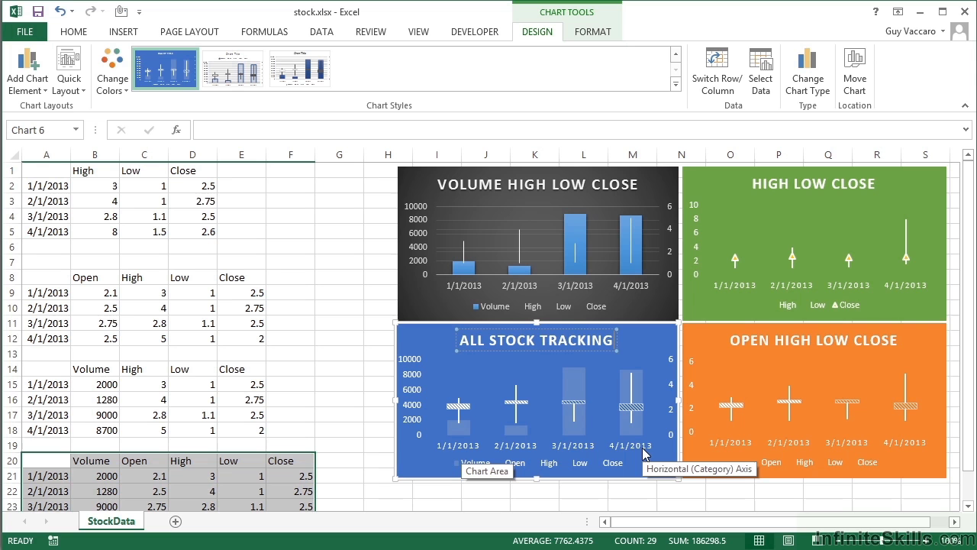